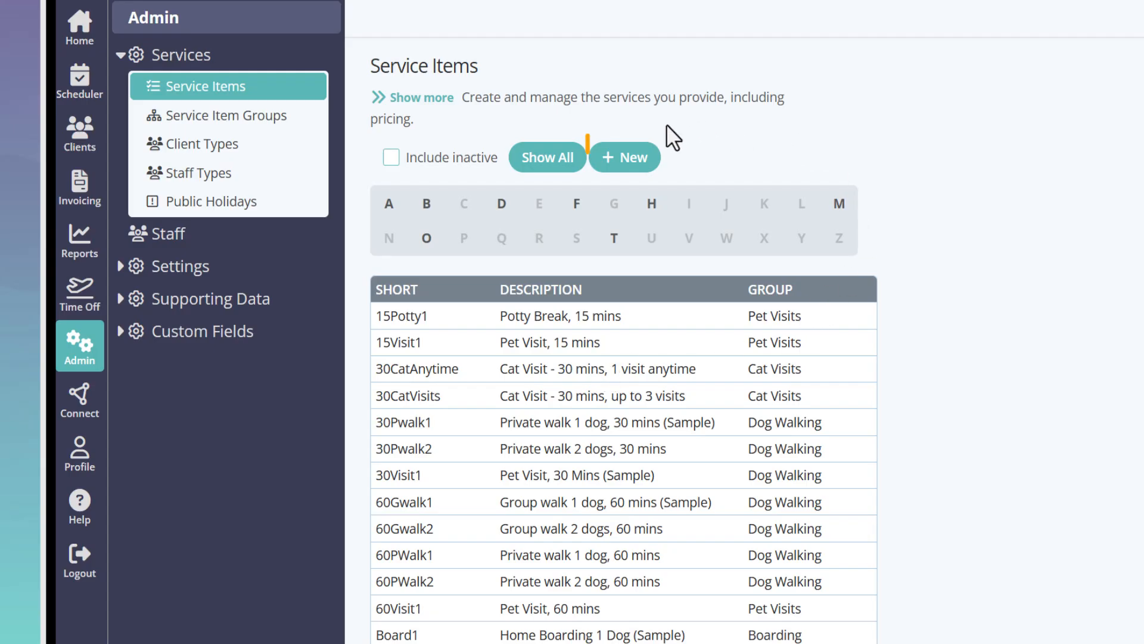
Start a new service item with the short description "Pickup AM" and the long description "Morning Pickup Service"
{"action": "left_click", "coordinate": [635, 171]}
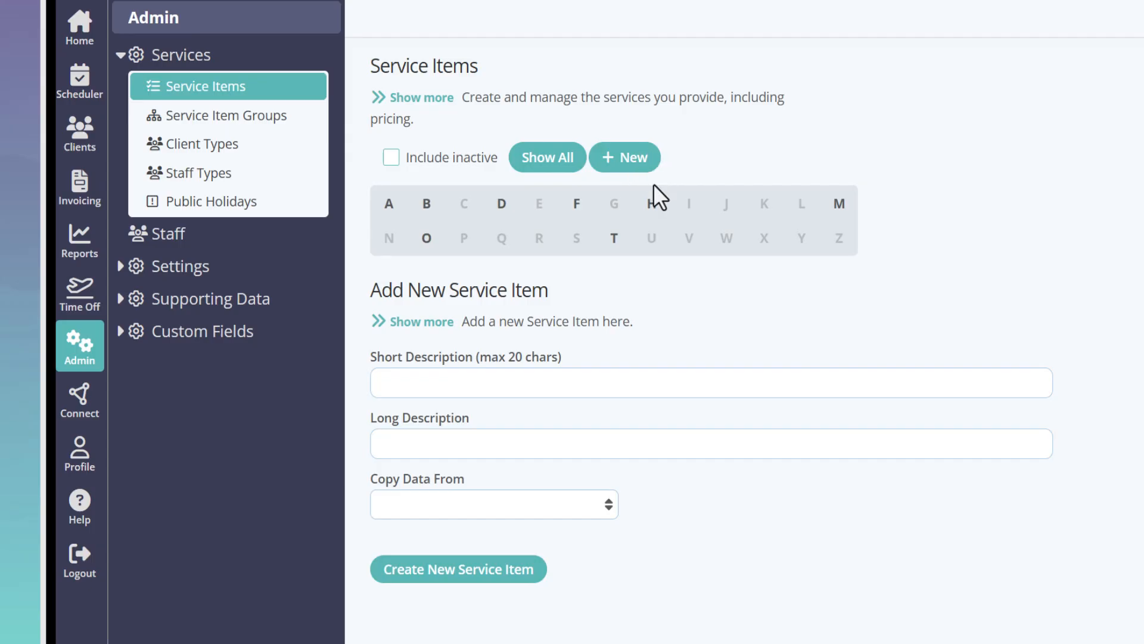
{"action": "left_click", "coordinate": [517, 387]}
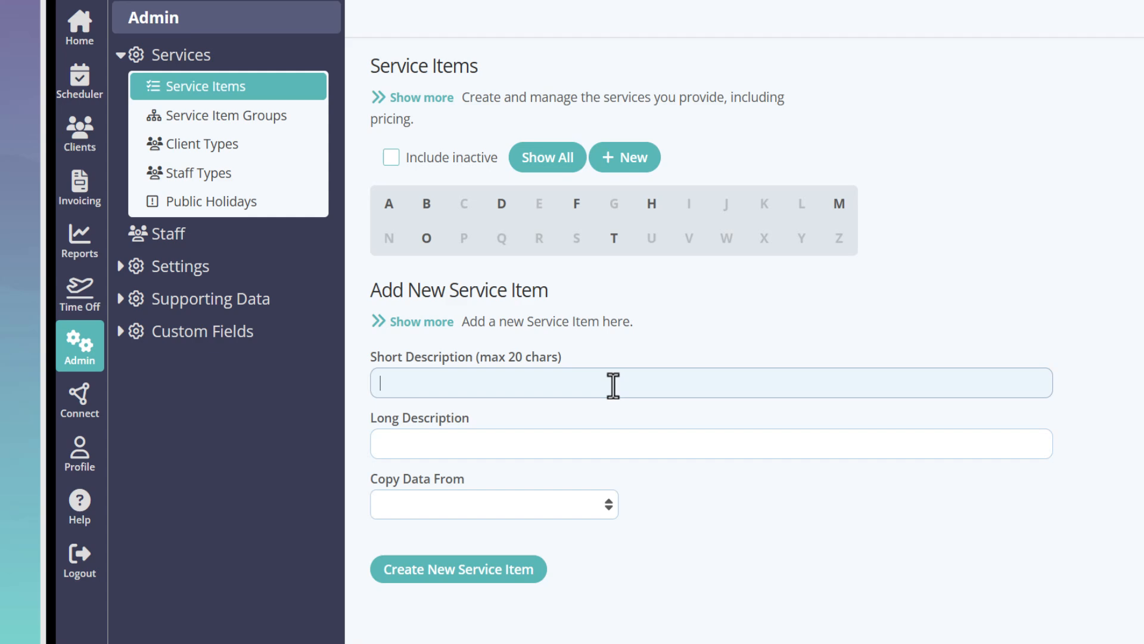
{"action": "type", "text": "Pickup AM"}
{"action": "left_click", "coordinate": [629, 444]}
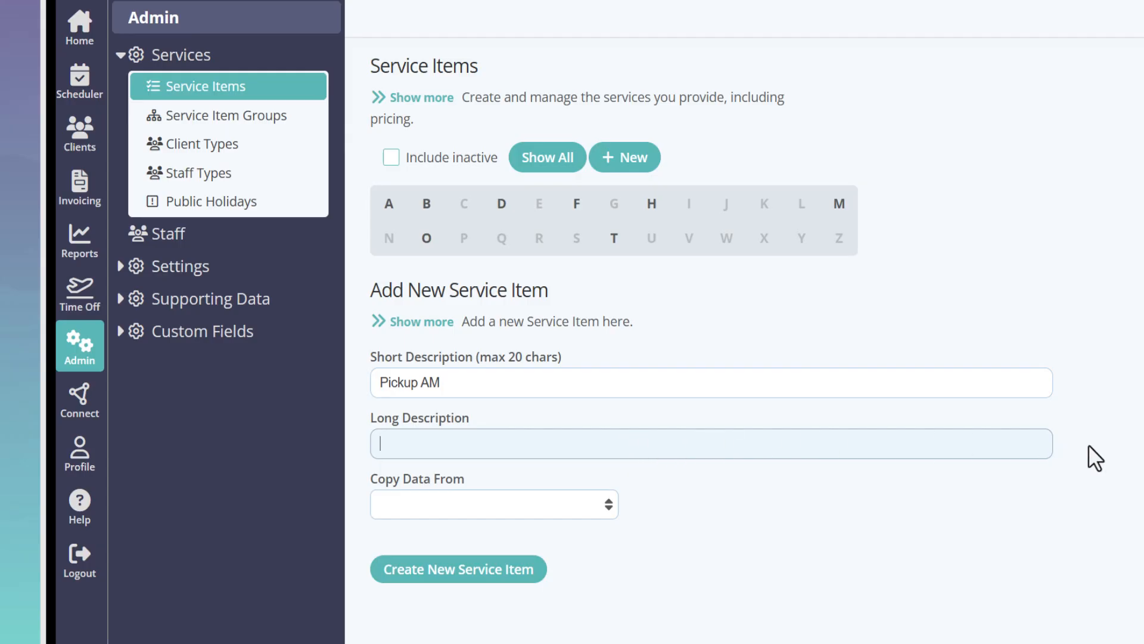
{"action": "type", "text": "Morning Pickup S"}
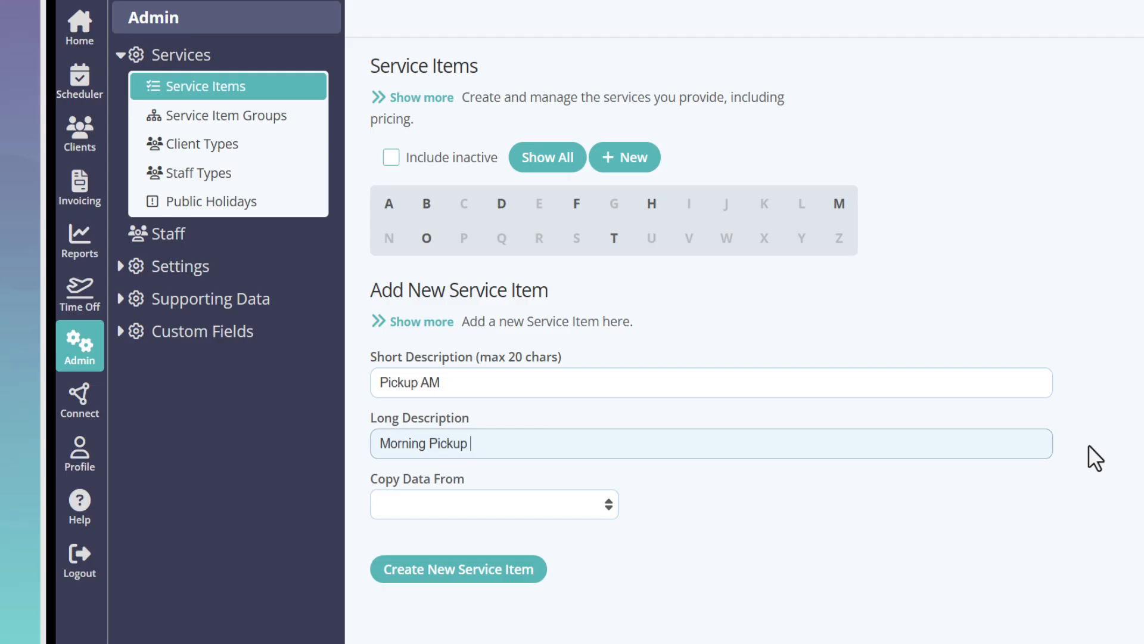
{"action": "type", "text": "ervice"}
Create the new service item with the copy source left blank
{"action": "left_click", "coordinate": [576, 492]}
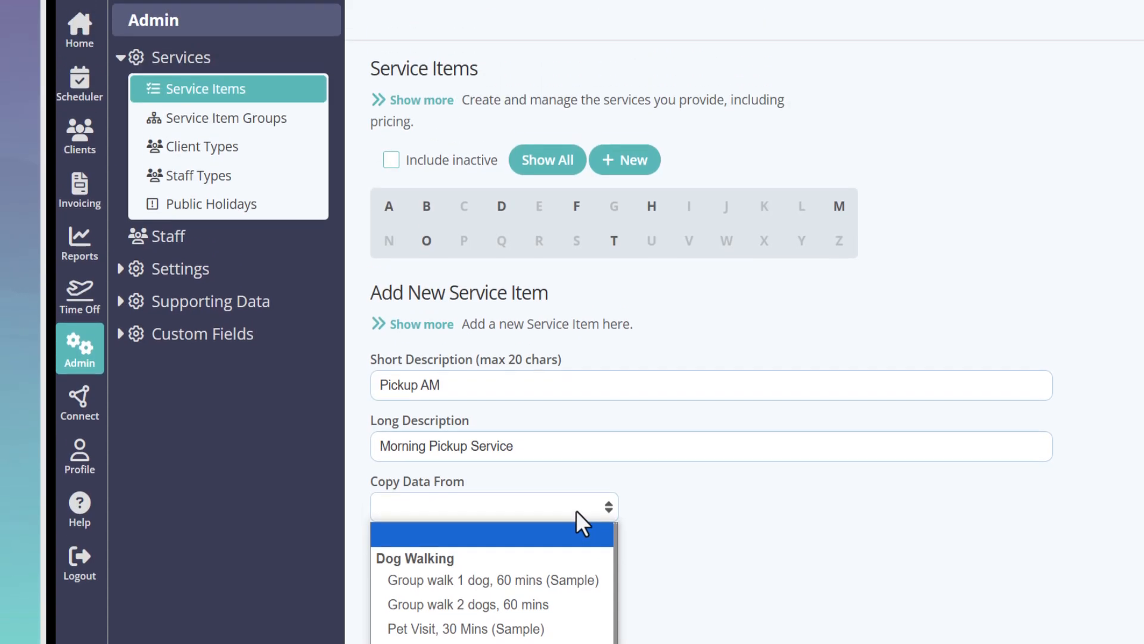
{"action": "left_click", "coordinate": [575, 510]}
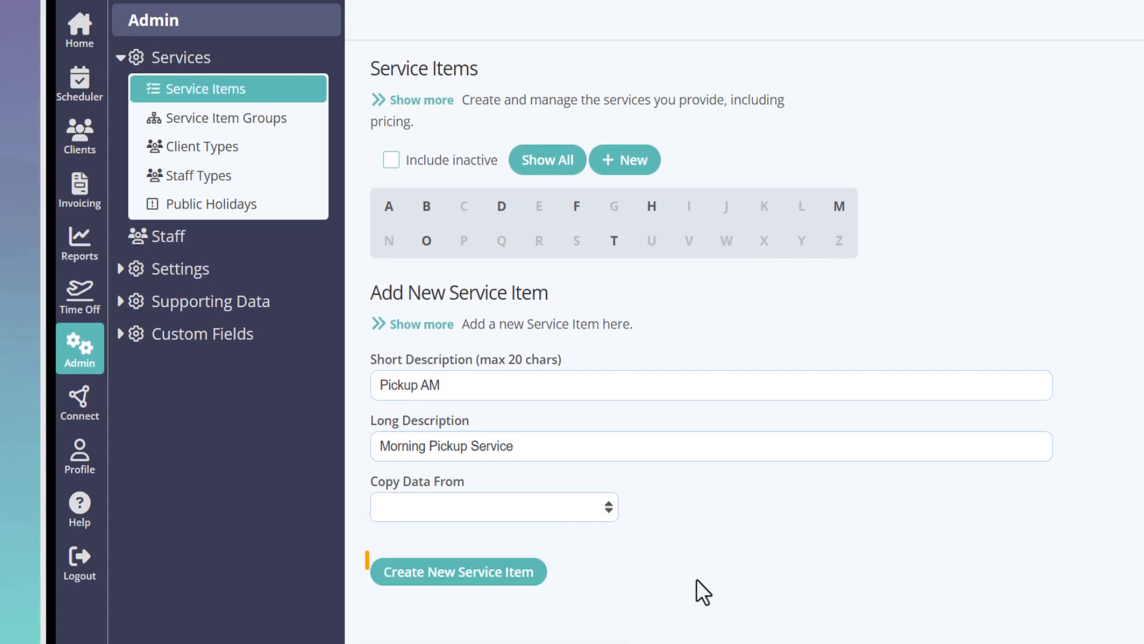
{"action": "left_click", "coordinate": [442, 581]}
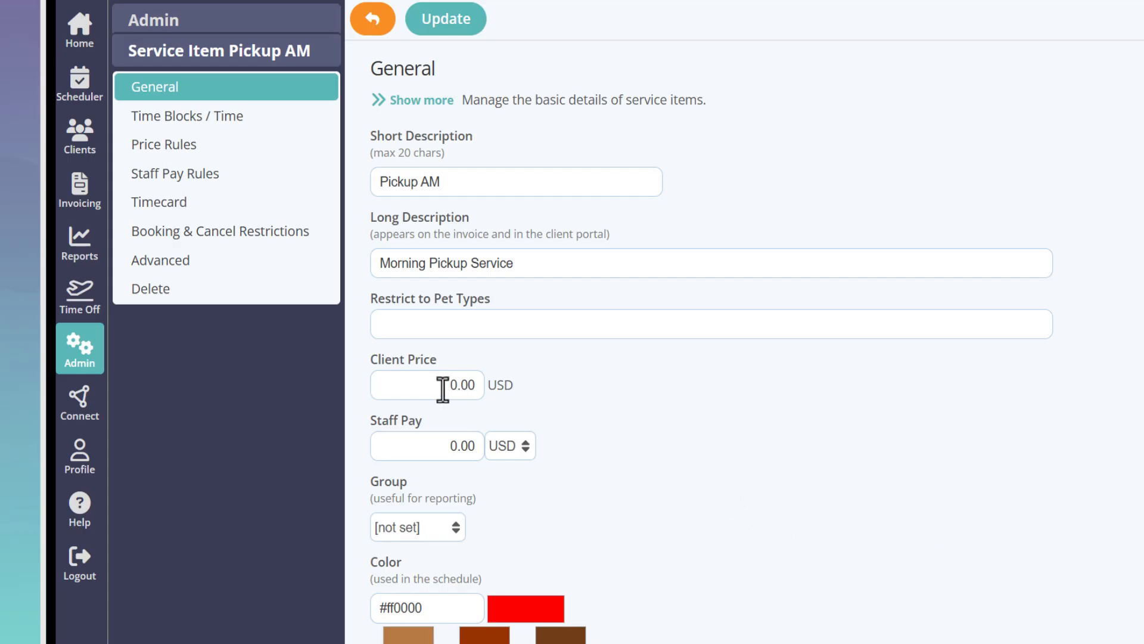
Set the Pickup AM item's client price to 5 USD and its staff pay to 3 USD
{"action": "left_click", "coordinate": [476, 386]}
{"action": "type", "text": "5"}
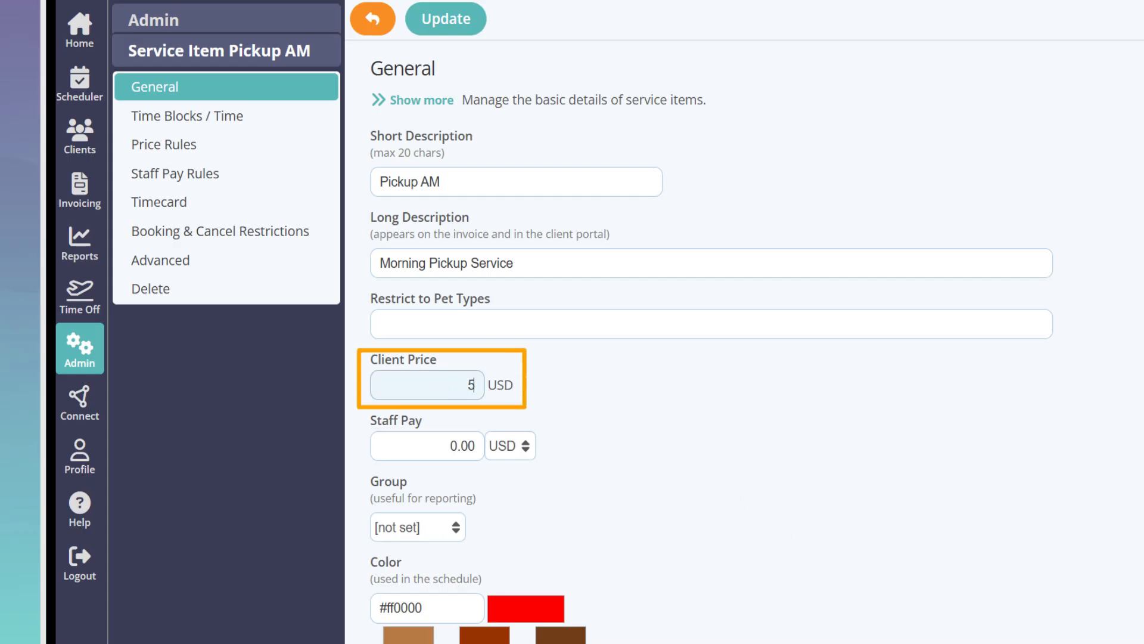
{"action": "left_click", "coordinate": [459, 441]}
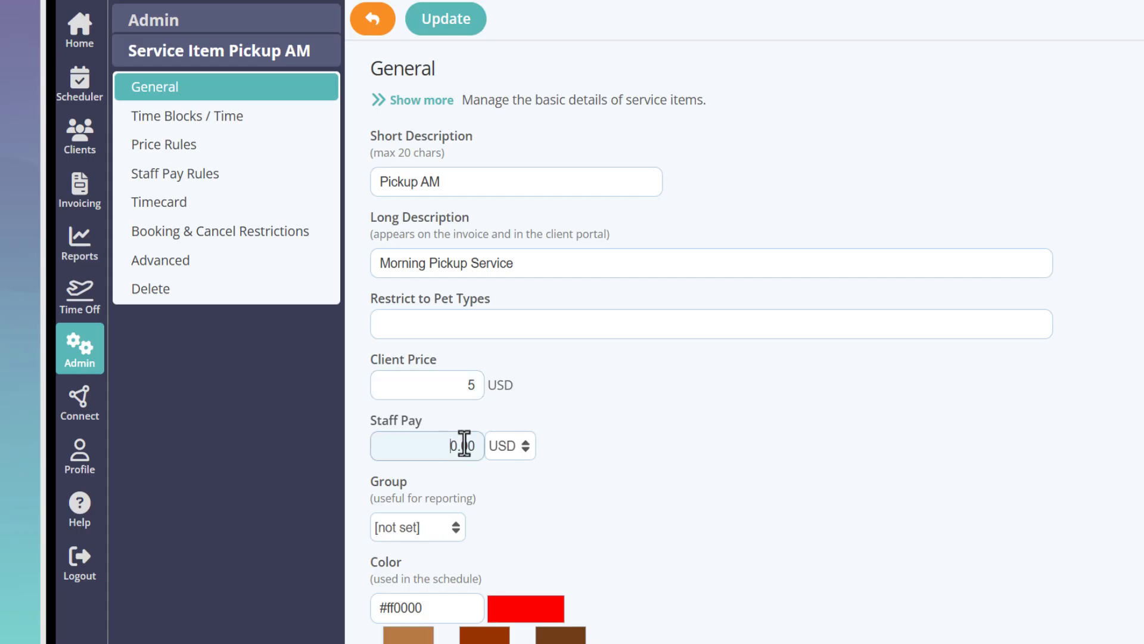
{"action": "type", "text": "3"}
{"action": "left_click", "coordinate": [723, 486]}
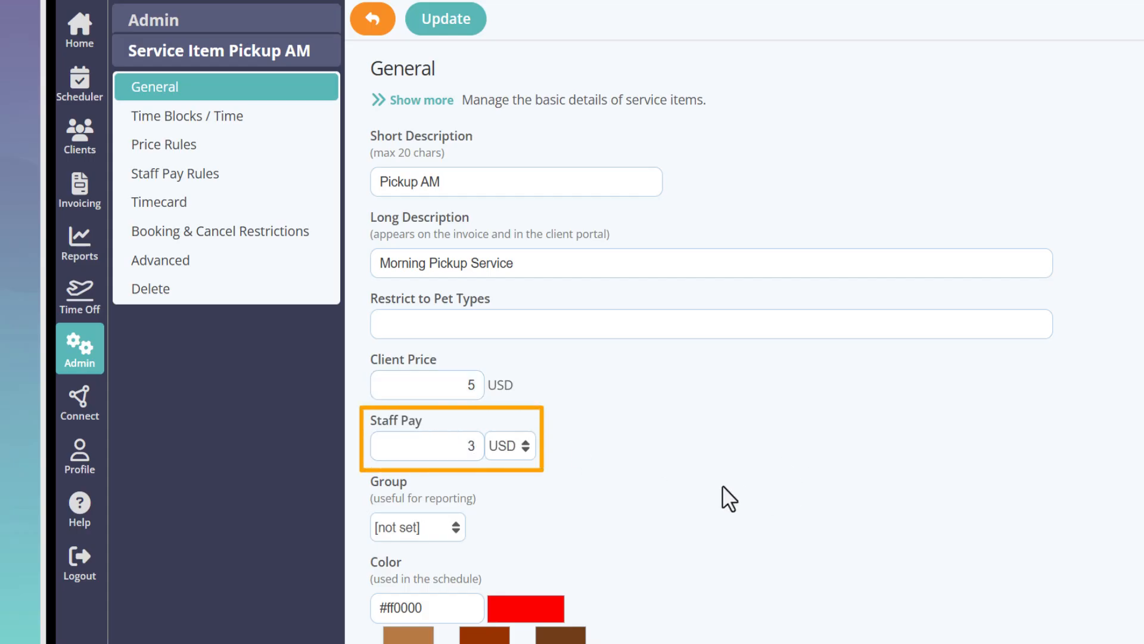
Restrict the Pickup AM service item to the pet type Dog
{"action": "left_click", "coordinate": [489, 537]}
{"action": "left_click", "coordinate": [450, 325]}
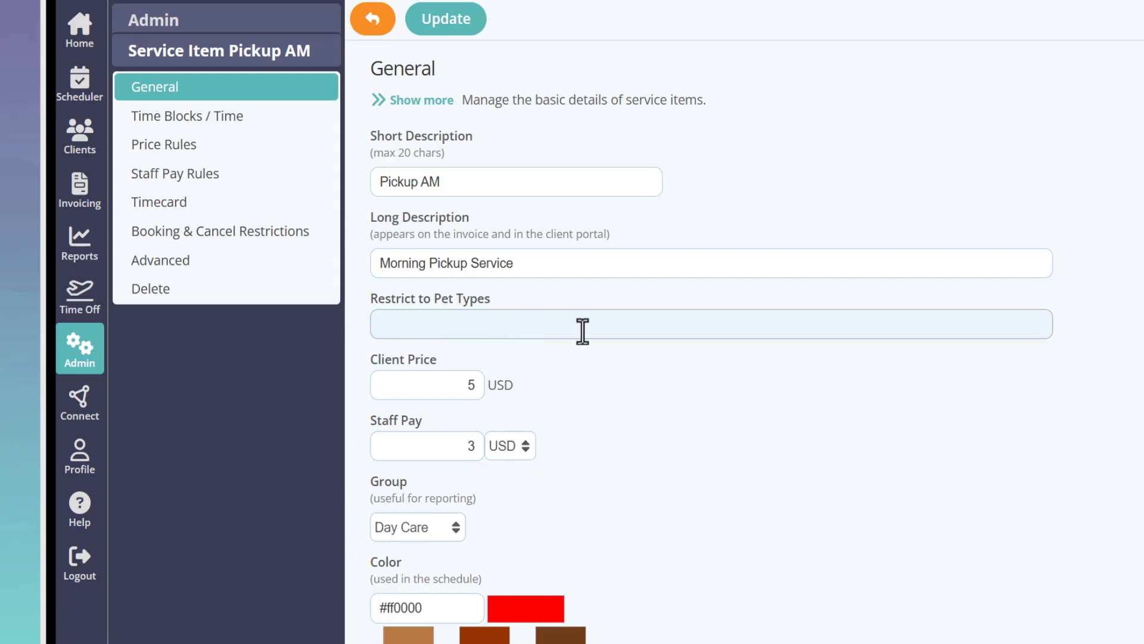
{"action": "type", "text": "Dog"}
{"action": "left_click", "coordinate": [1084, 327]}
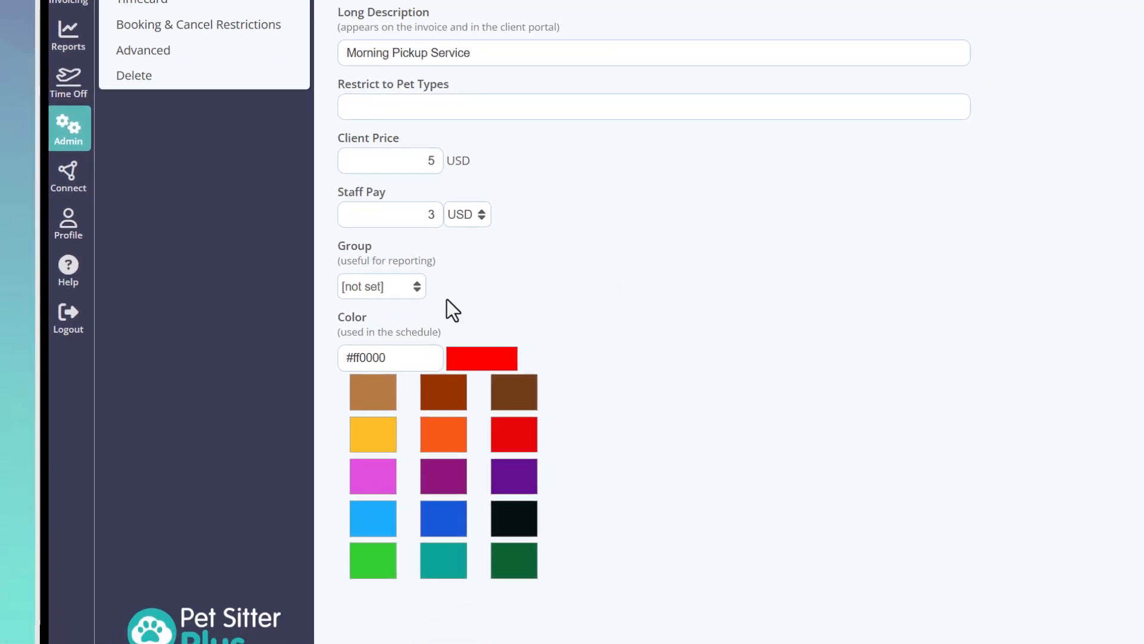
Assign the Pickup AM item to the Day Care group and open the list of service item groups
{"action": "left_click", "coordinate": [394, 292]}
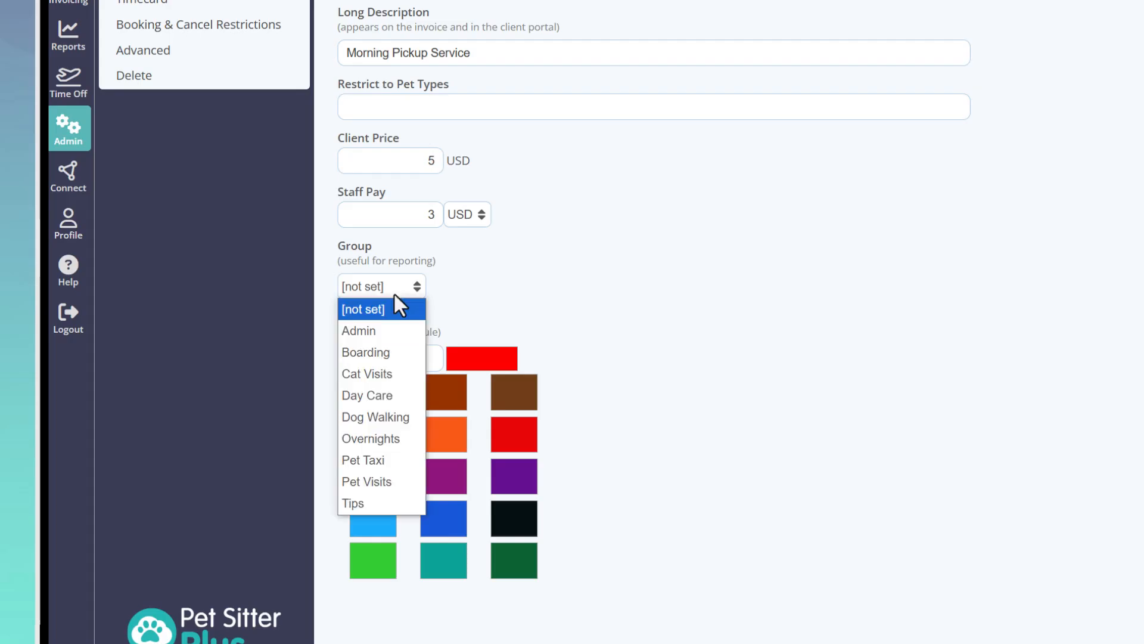
{"action": "left_click", "coordinate": [381, 397]}
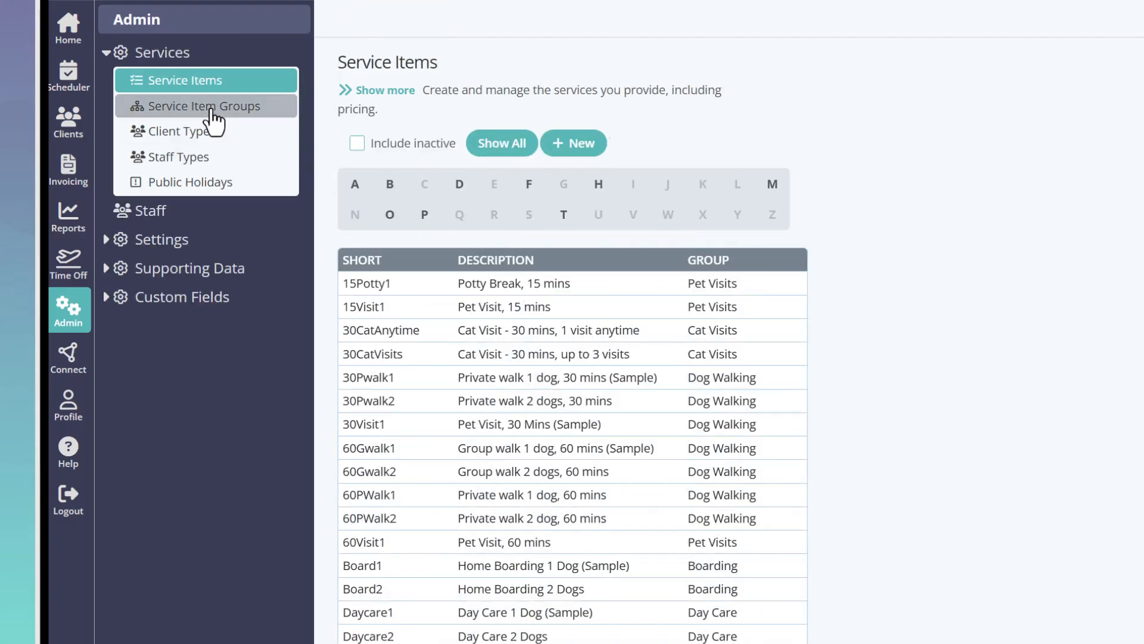
{"action": "left_click", "coordinate": [210, 110]}
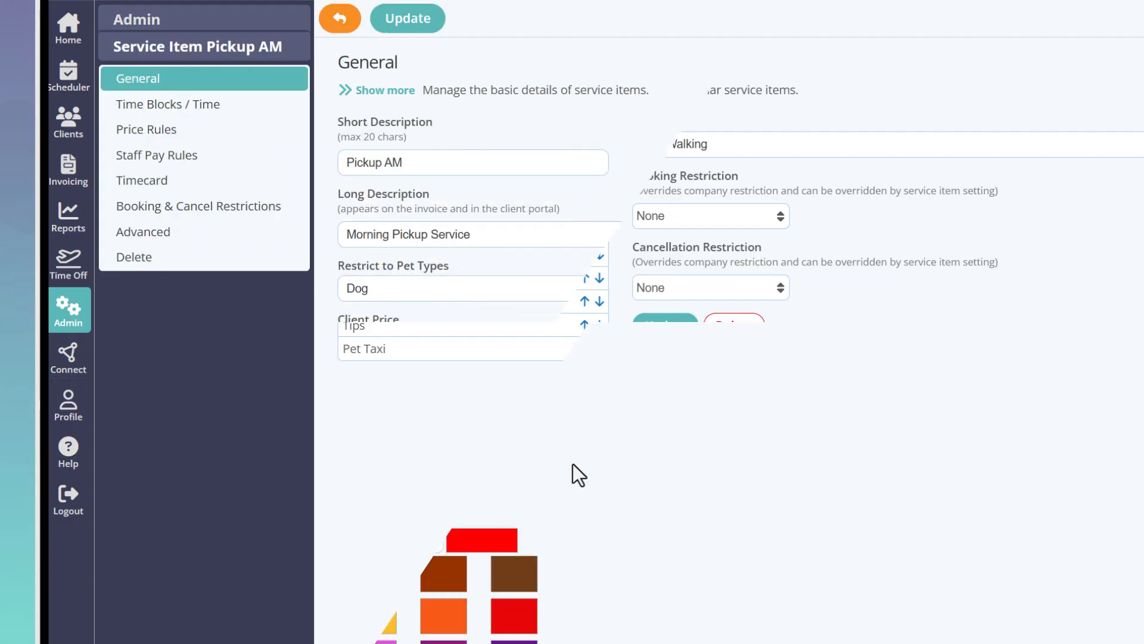
Set the Pickup AM item's schedule color to purple (#651091), save it and return to the service items list
{"action": "scroll", "coordinate": [574, 462], "scroll_direction": "down", "scroll_amount": 3}
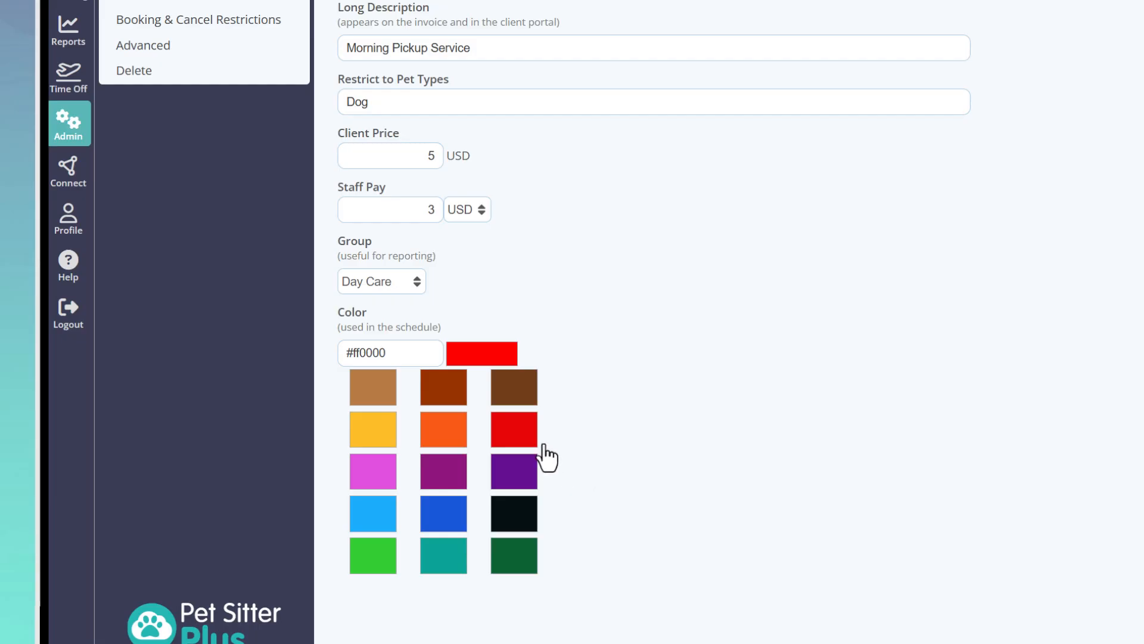
{"action": "left_click", "coordinate": [521, 435]}
{"action": "left_click", "coordinate": [517, 477]}
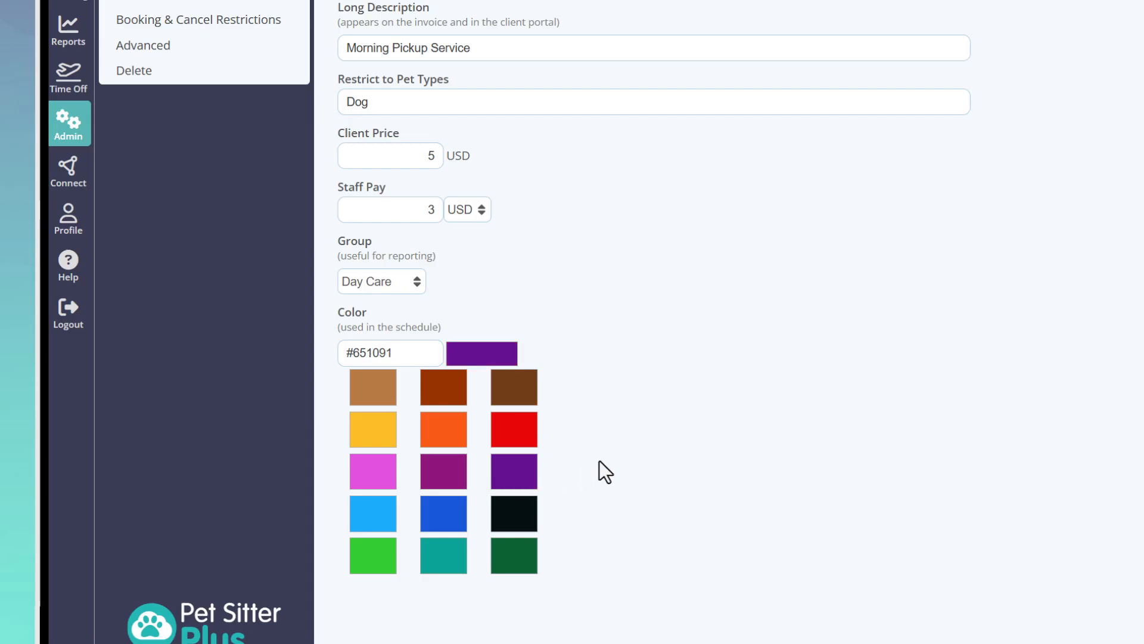
{"action": "scroll", "coordinate": [615, 460], "scroll_direction": "up", "scroll_amount": 4}
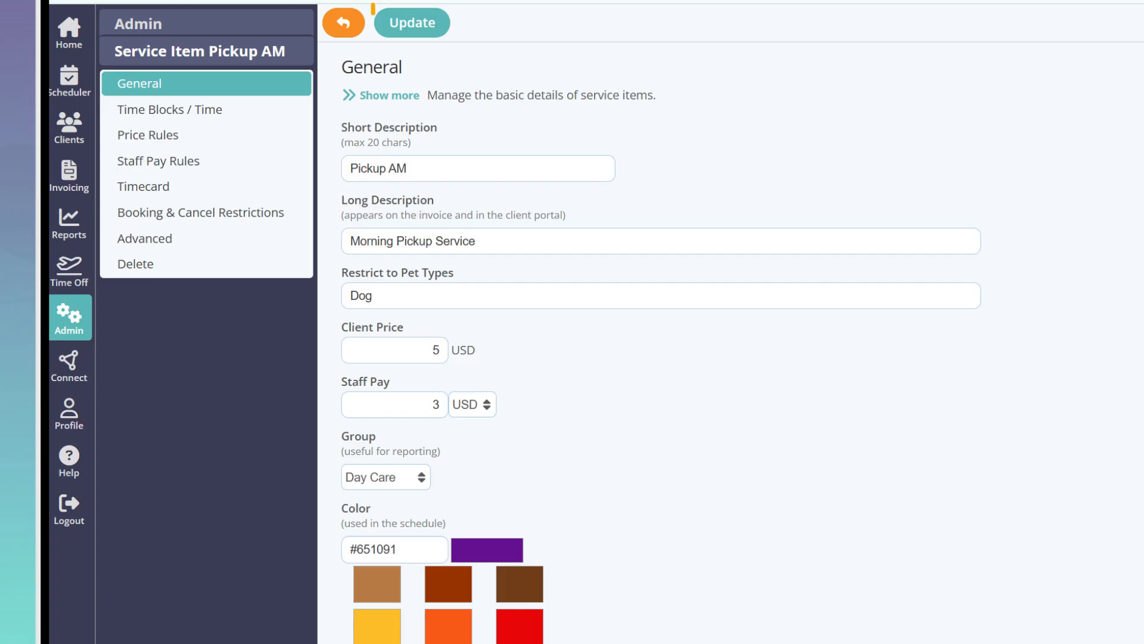
{"action": "left_click", "coordinate": [412, 36]}
{"action": "left_click", "coordinate": [348, 25]}
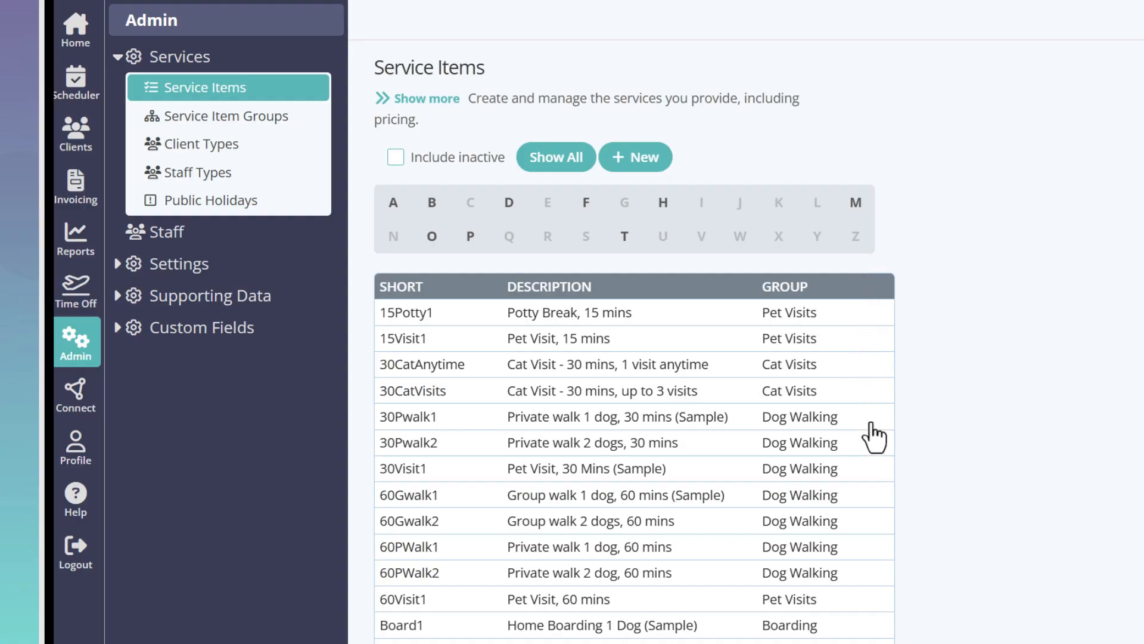
Set the client price of the 30Pwalk1 service item to 15 USD, save it and return to the service items list
{"action": "scroll", "coordinate": [877, 534], "scroll_direction": "down", "scroll_amount": 3}
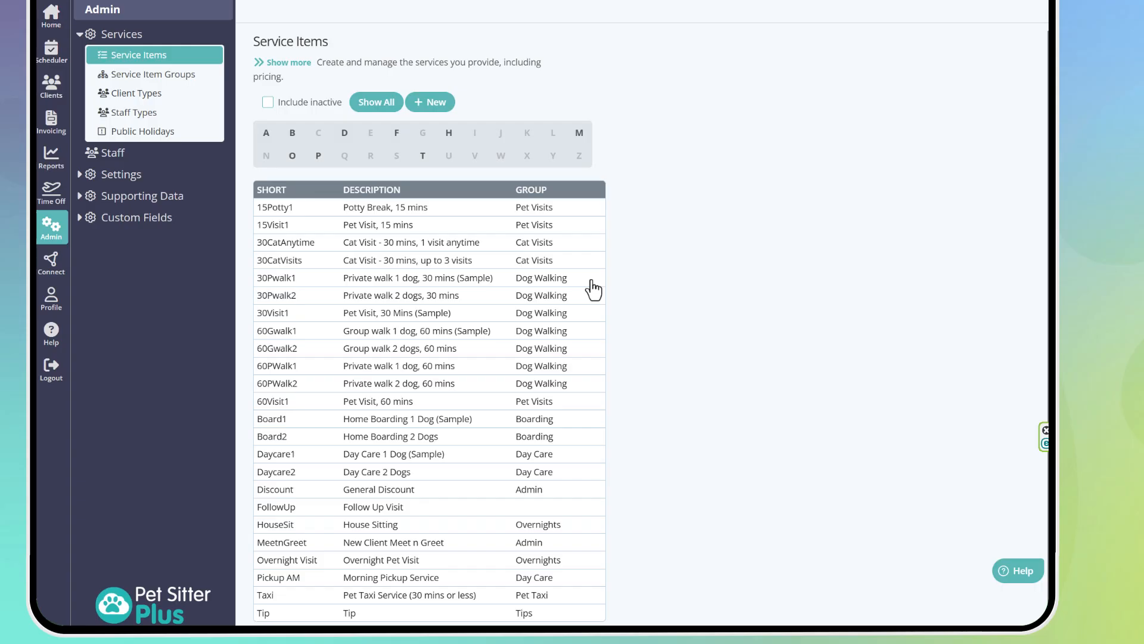
{"action": "left_click", "coordinate": [394, 279]}
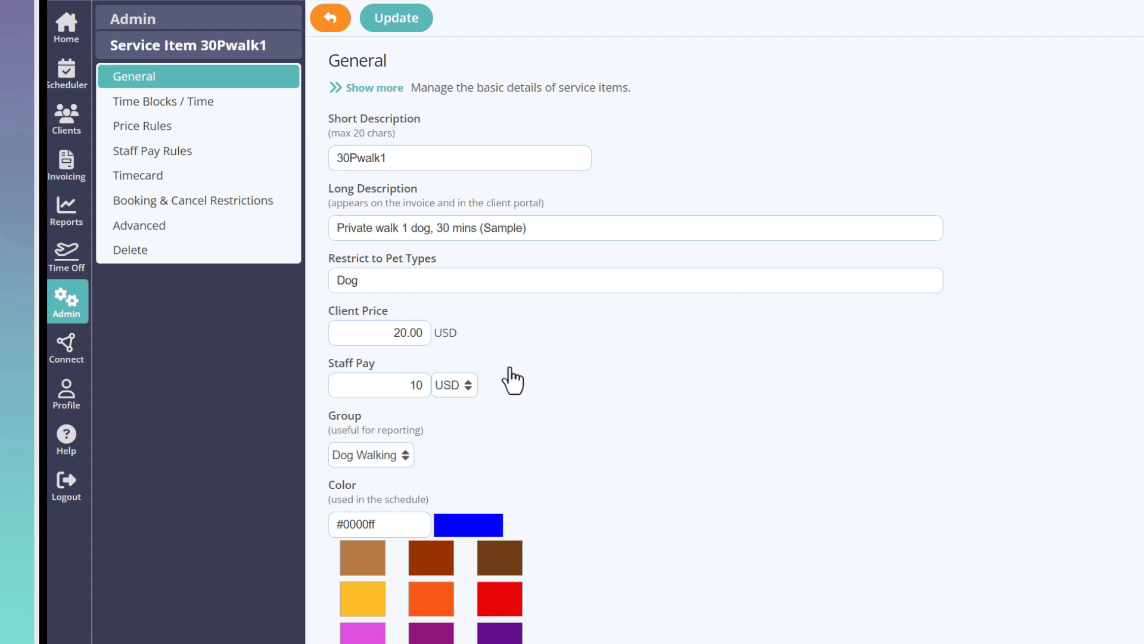
{"action": "left_click_drag", "start_coordinate": [365, 331], "coordinate": [462, 332]}
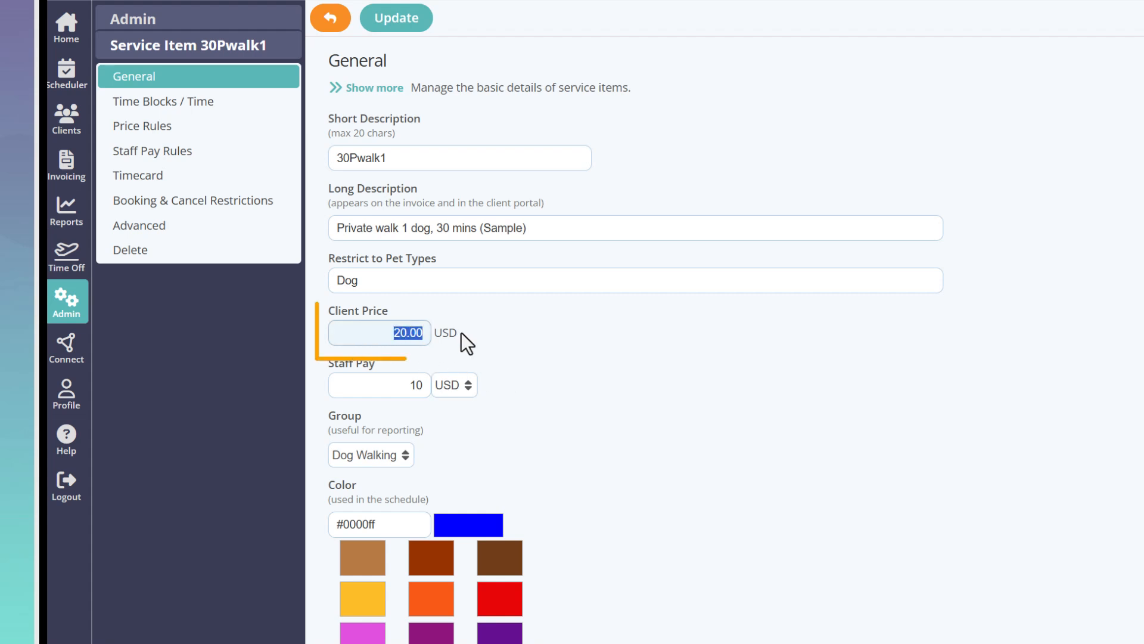
{"action": "type", "text": "15"}
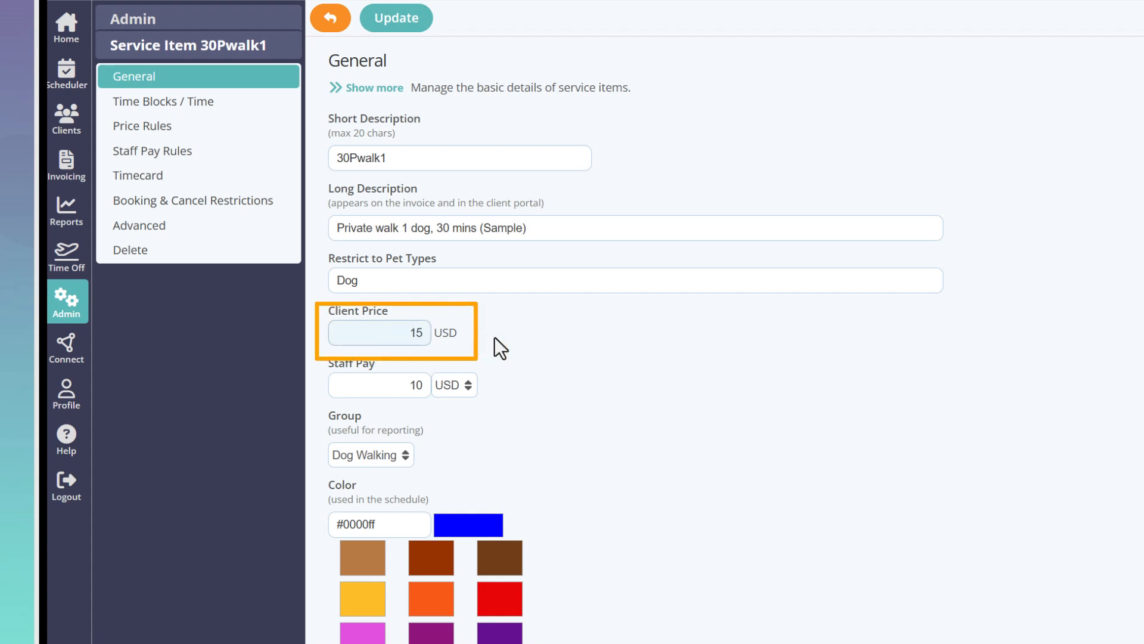
{"action": "left_click", "coordinate": [389, 25]}
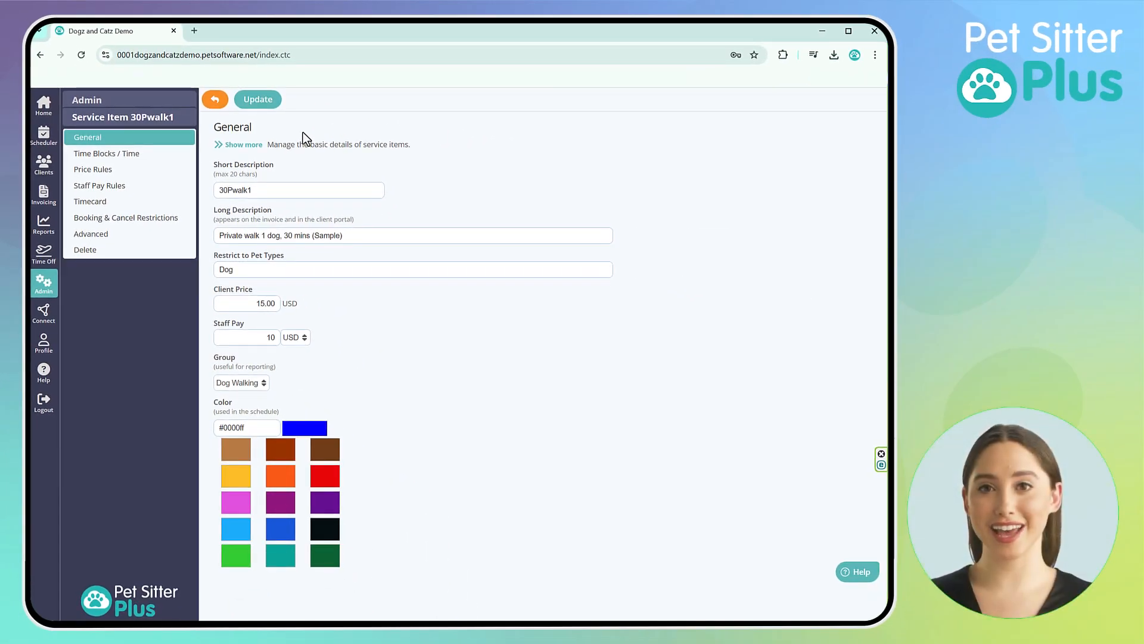
{"action": "left_click", "coordinate": [214, 100]}
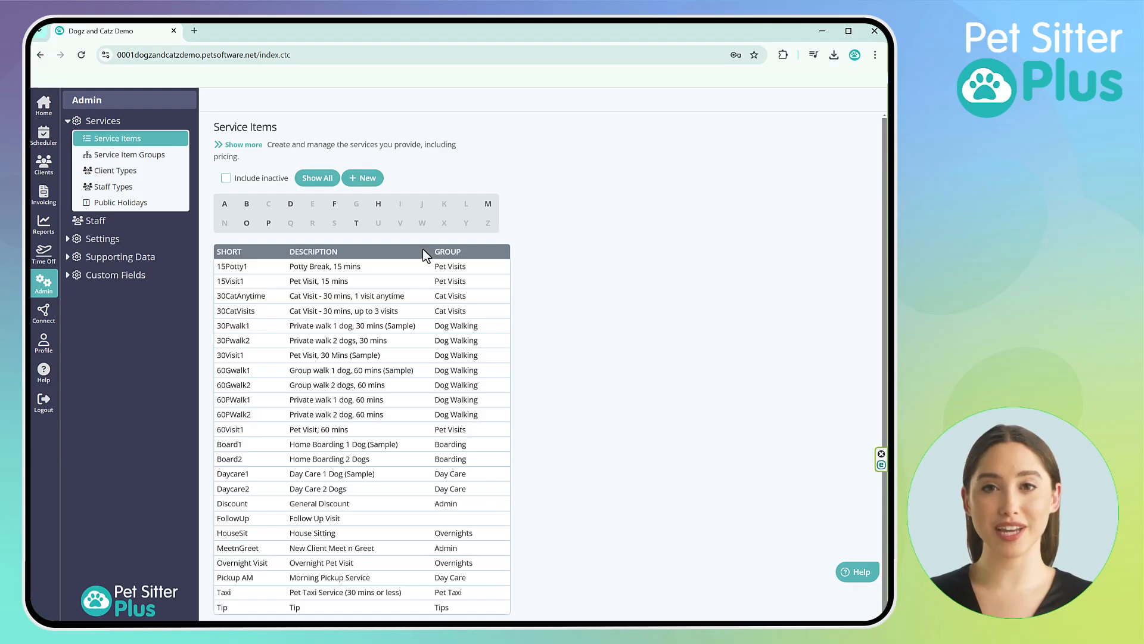